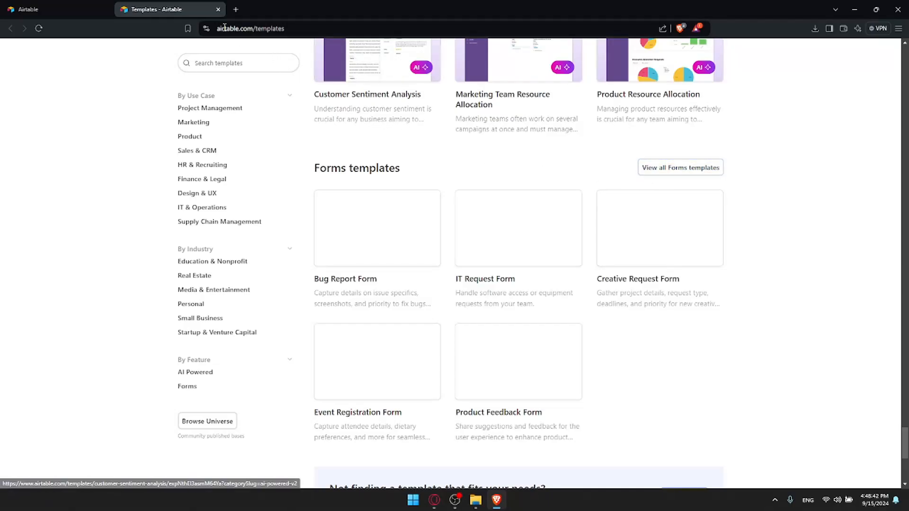
Close the templates page and look at the import sources offered for a quick upload
{"action": "left_click", "coordinate": [218, 10]}
{"action": "left_click", "coordinate": [729, 87]}
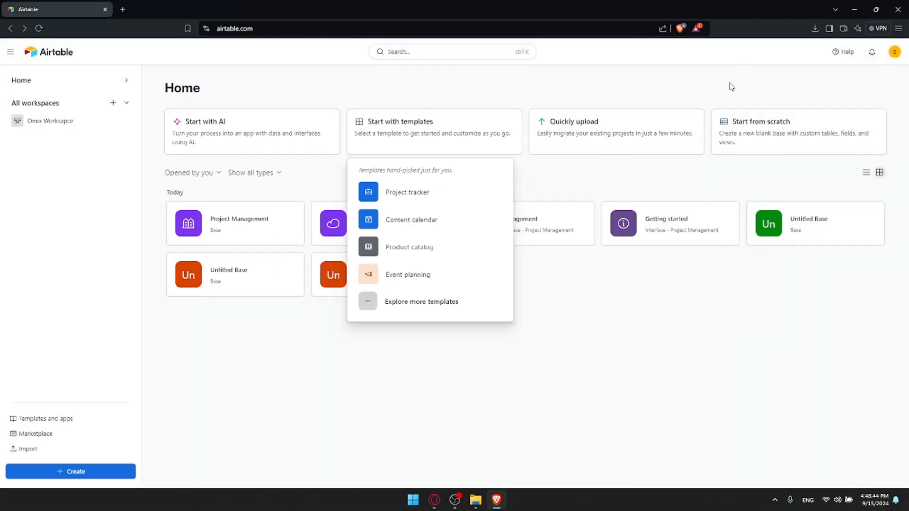
{"action": "left_click", "coordinate": [624, 151]}
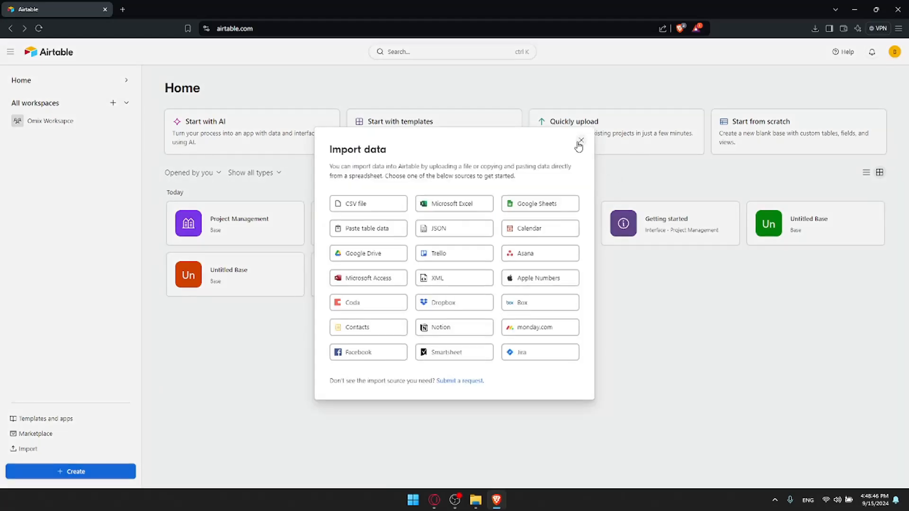
{"action": "left_click", "coordinate": [580, 141]}
Open the AI app builder and enter "dbfsodbgoaspdg" as the app description
{"action": "left_click", "coordinate": [320, 143]}
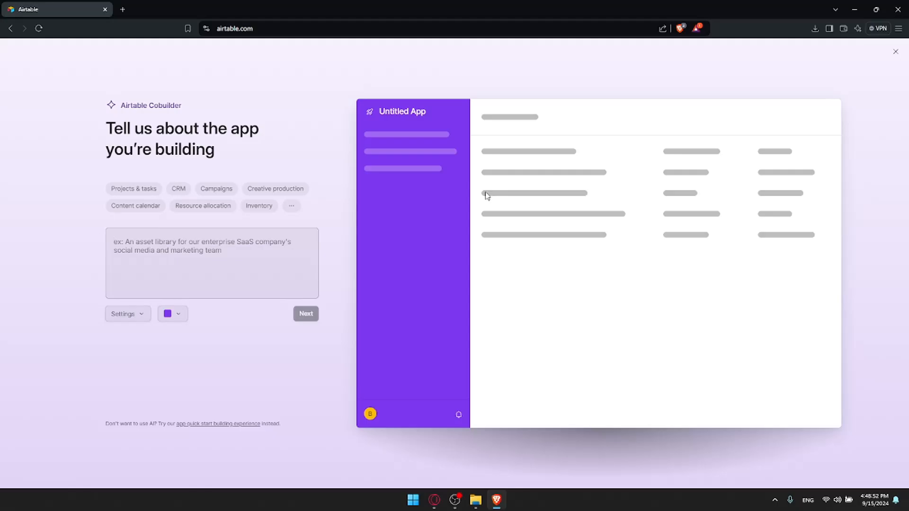
{"action": "left_click", "coordinate": [895, 51]}
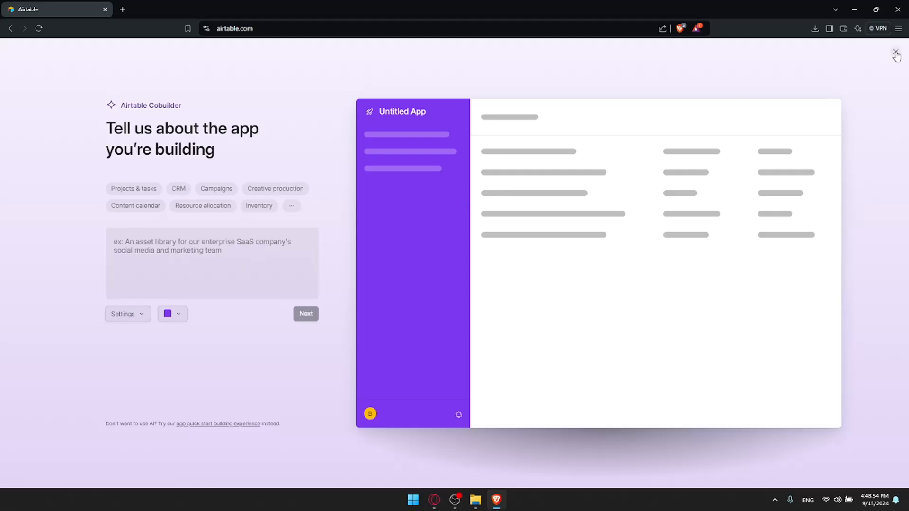
{"action": "left_click", "coordinate": [271, 150]}
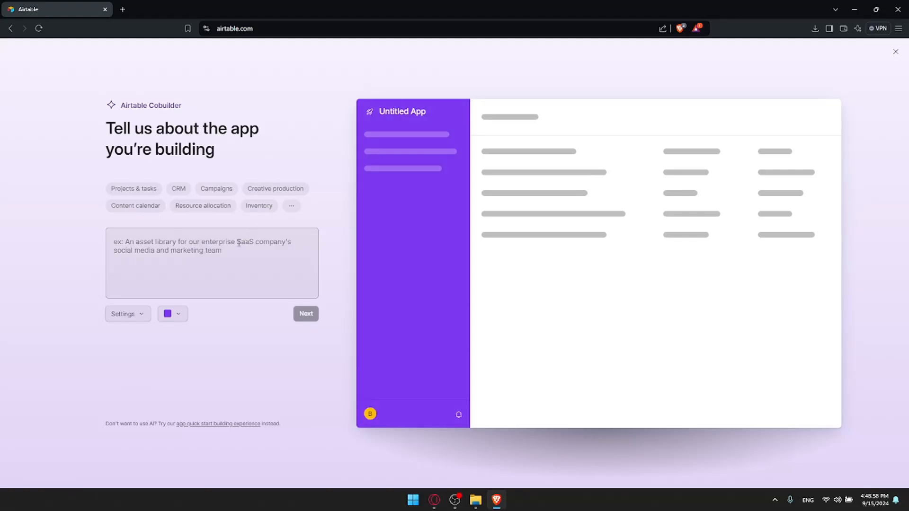
{"action": "type", "text": "dbfsodbgoaspdg"}
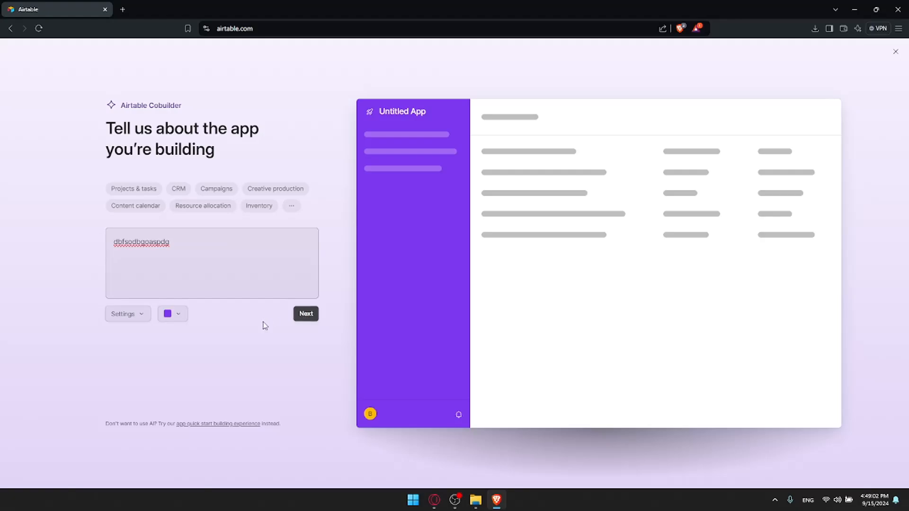
Preview the suggested app categories, including CRM, Inventory, Vendors and Tickets & requests, and leave the AI app builder
{"action": "left_click", "coordinate": [142, 192]}
{"action": "left_click", "coordinate": [179, 190]}
{"action": "left_click", "coordinate": [146, 204]}
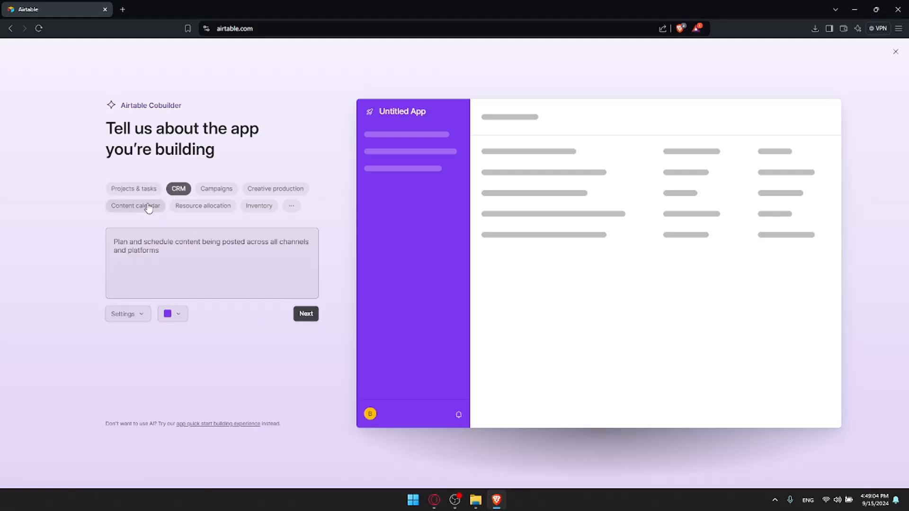
{"action": "left_click", "coordinate": [203, 208]}
{"action": "left_click", "coordinate": [272, 189]}
{"action": "left_click", "coordinate": [258, 206]}
{"action": "left_click", "coordinate": [291, 205]}
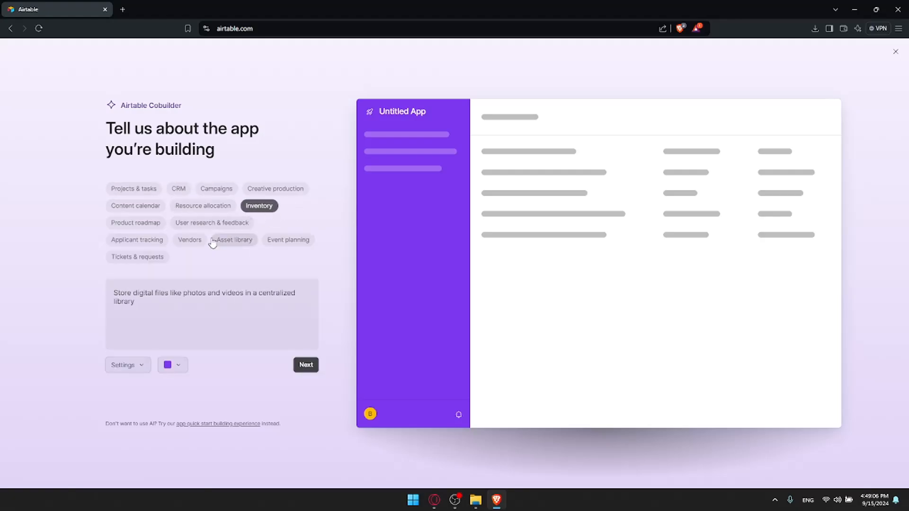
{"action": "left_click", "coordinate": [189, 240]}
{"action": "left_click", "coordinate": [140, 256]}
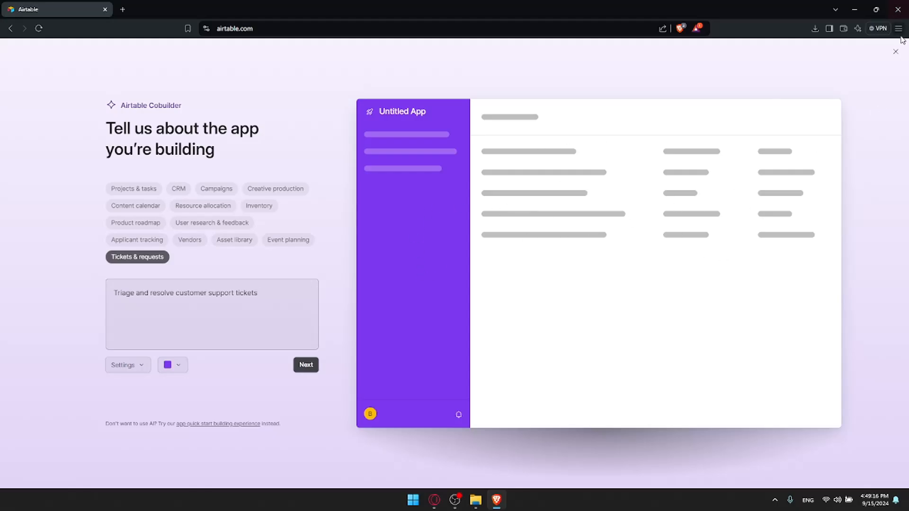
{"action": "left_click", "coordinate": [895, 51]}
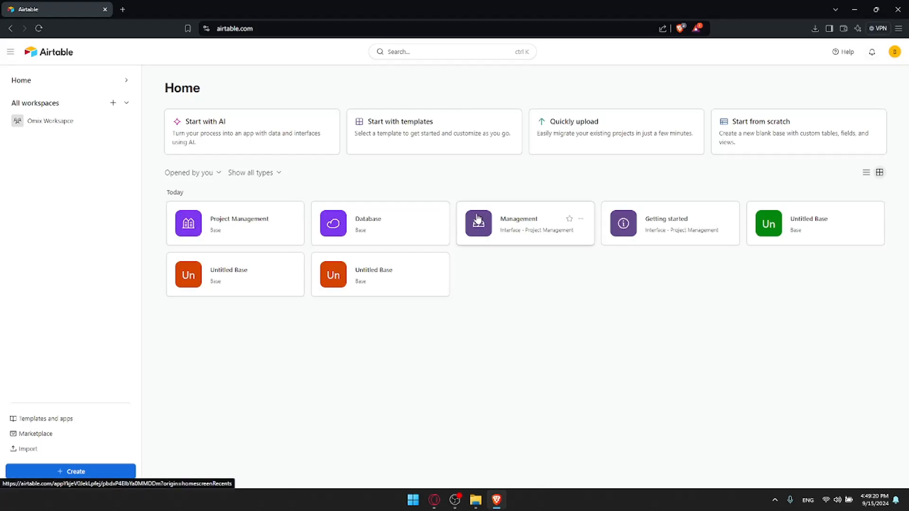
Review the Insights page of the Management interface, open the Work interface and return to the home page
{"action": "left_click", "coordinate": [504, 219]}
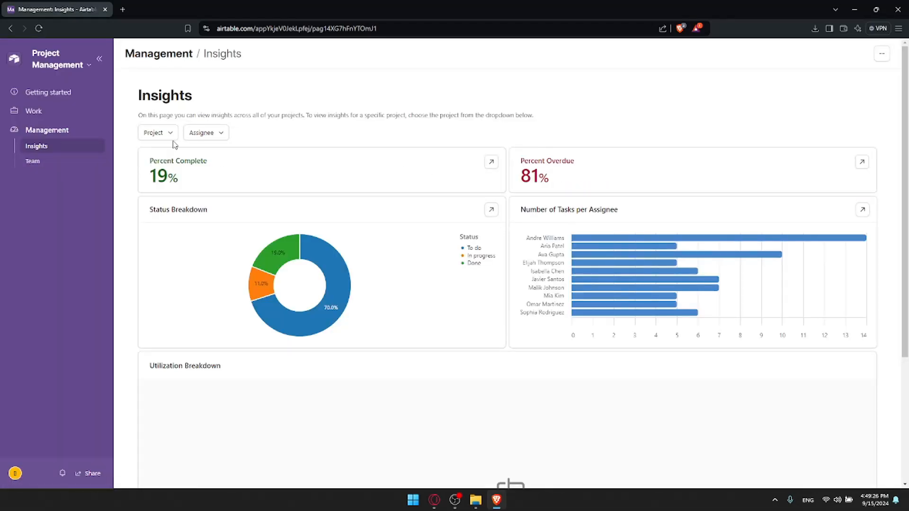
{"action": "scroll", "coordinate": [592, 181], "scroll_direction": "down", "scroll_amount": 4}
{"action": "scroll", "coordinate": [578, 179], "scroll_direction": "up", "scroll_amount": 4}
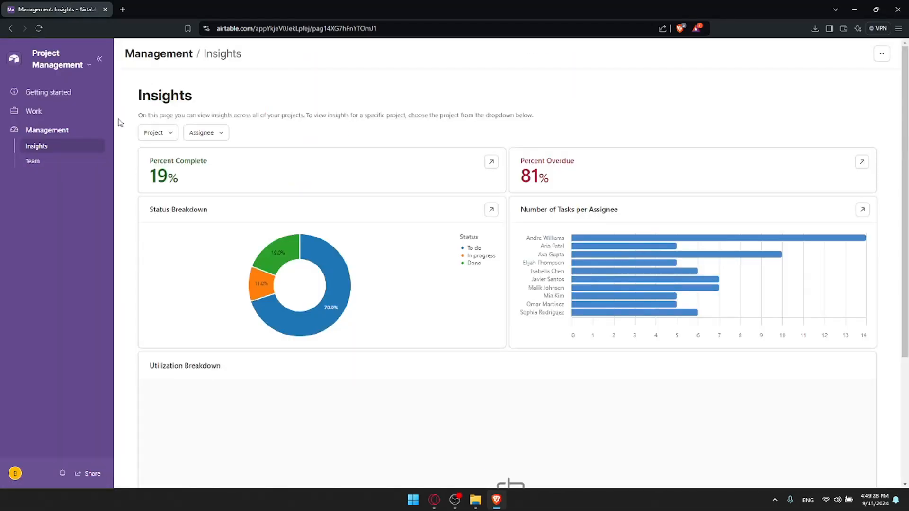
{"action": "left_click", "coordinate": [60, 112]}
{"action": "key", "text": "alt+Left"}
{"action": "key", "text": "alt+Left"}
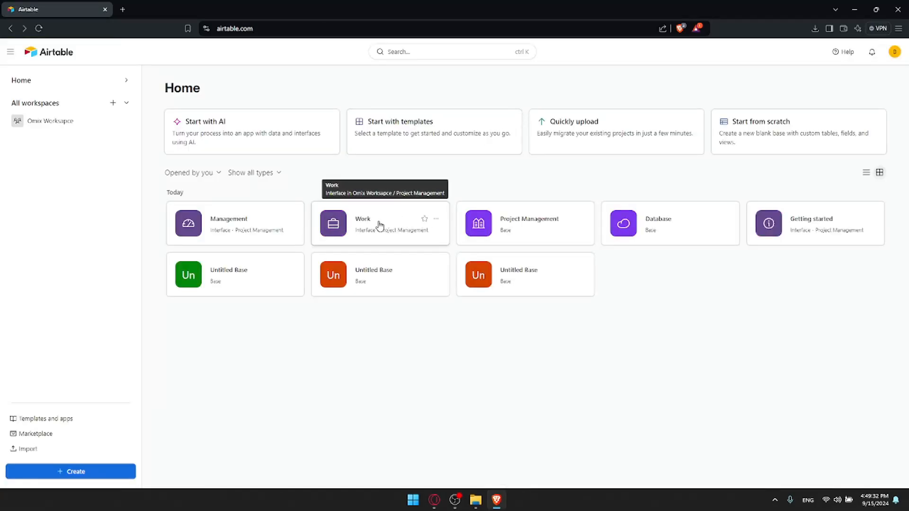
Open the Project Management base and delete the Phone field from the Team Members table
{"action": "left_click", "coordinate": [532, 223]}
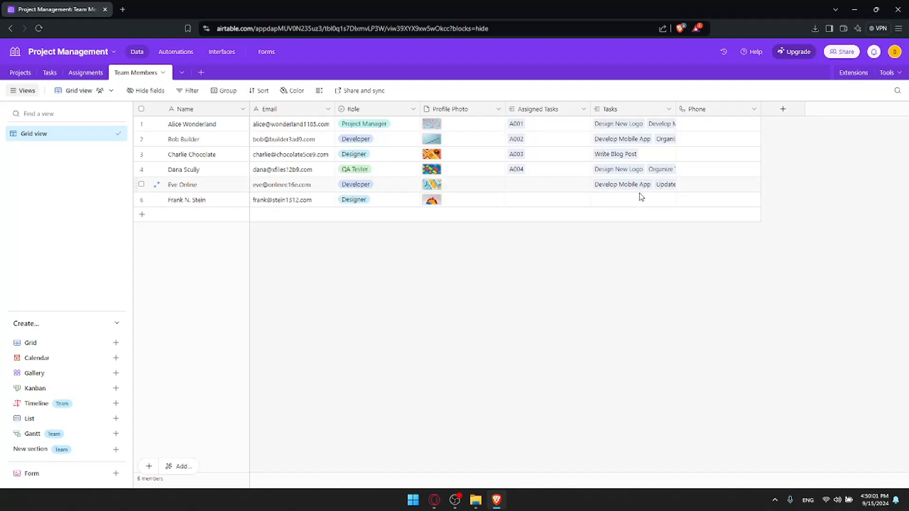
{"action": "left_click", "coordinate": [756, 110]}
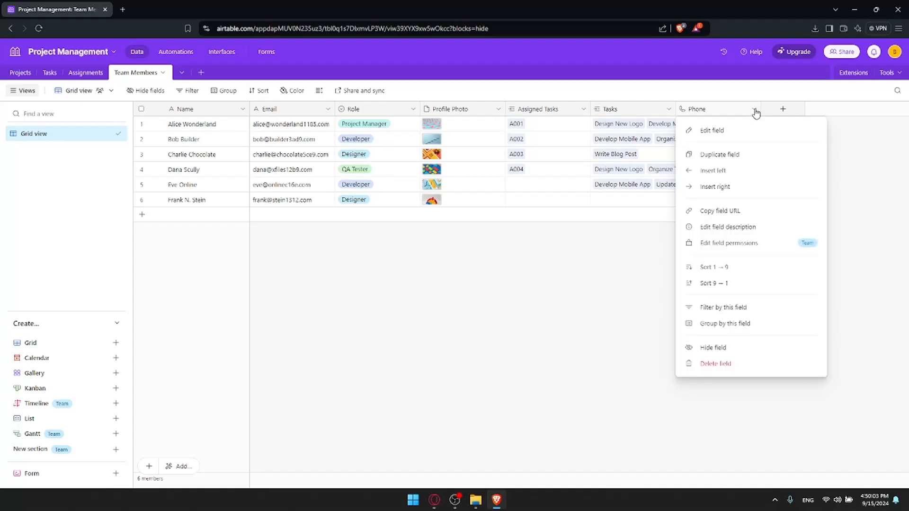
{"action": "left_click", "coordinate": [754, 110]}
{"action": "left_click", "coordinate": [754, 110]}
{"action": "left_click", "coordinate": [754, 368]}
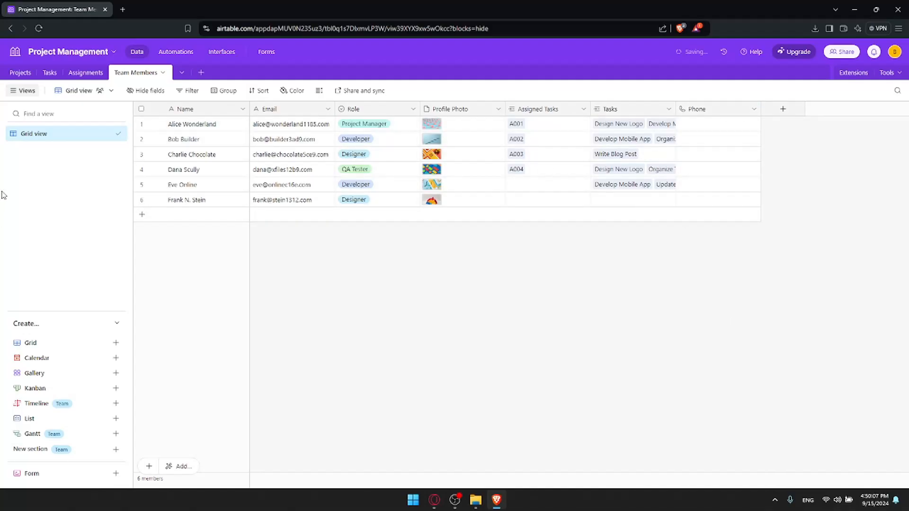
Open the Projects table and examine the field types and description option for a new field without creating one
{"action": "left_click", "coordinate": [49, 72]}
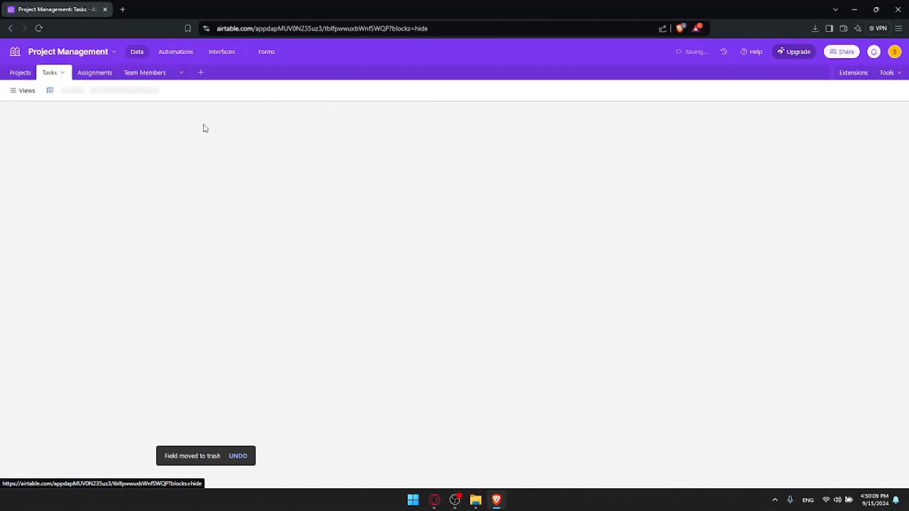
{"action": "left_click", "coordinate": [19, 73]}
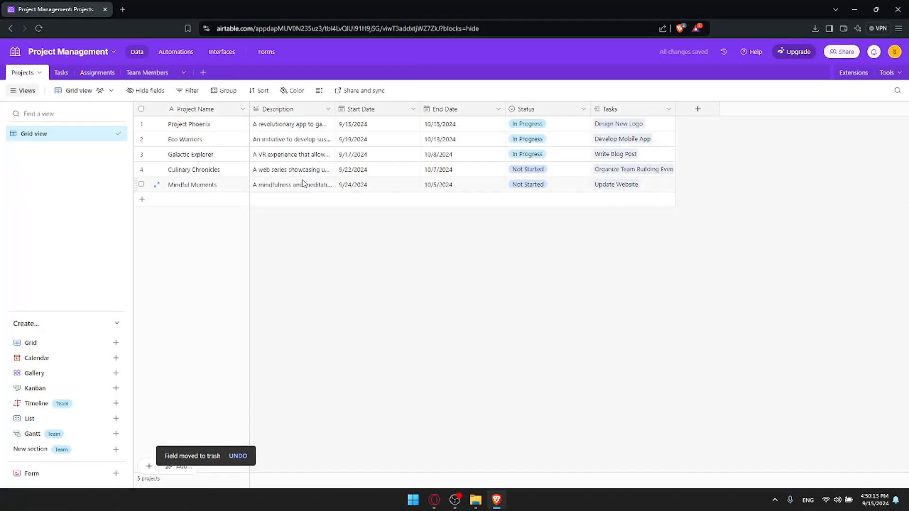
{"action": "left_click", "coordinate": [697, 108]}
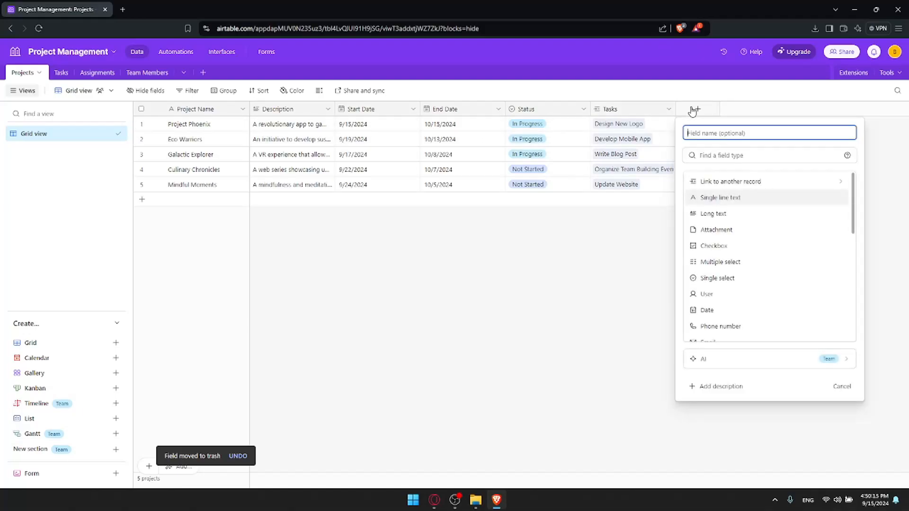
{"action": "left_click", "coordinate": [727, 156]}
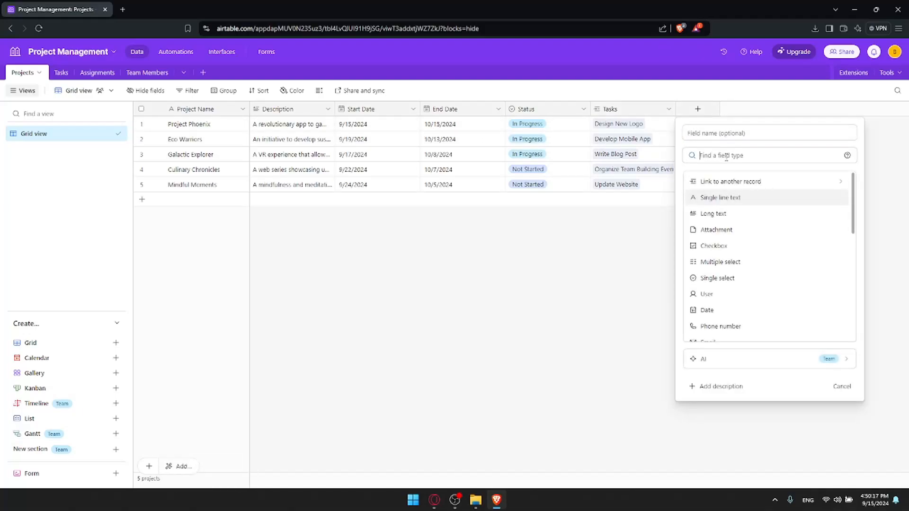
{"action": "scroll", "coordinate": [705, 265], "scroll_direction": "down", "scroll_amount": 8}
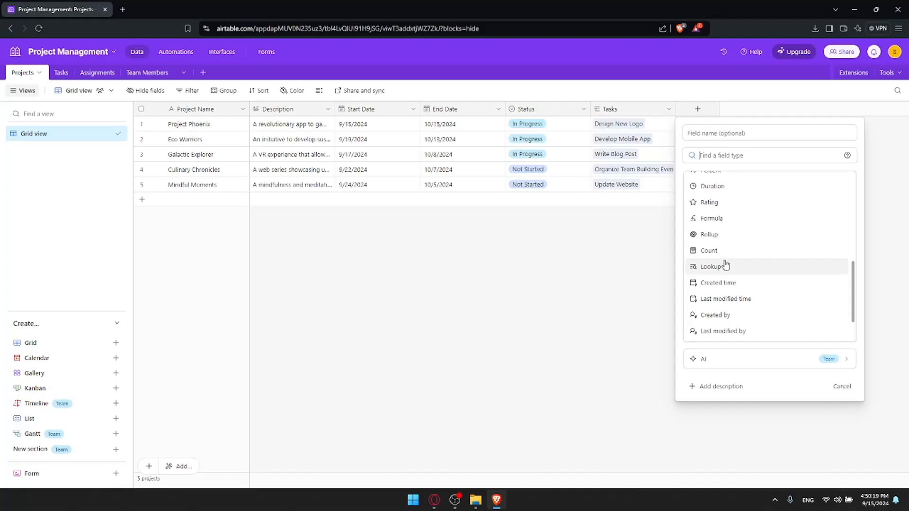
{"action": "left_click", "coordinate": [729, 386]}
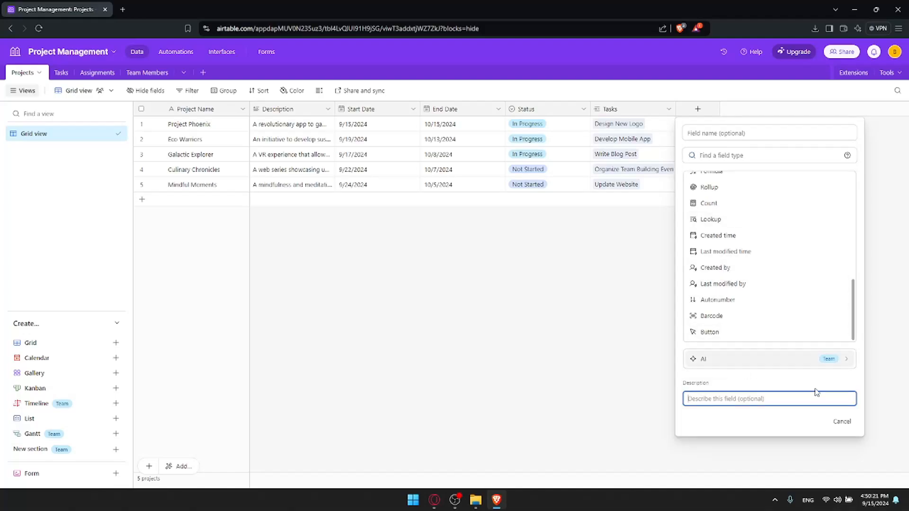
{"action": "left_click", "coordinate": [847, 423]}
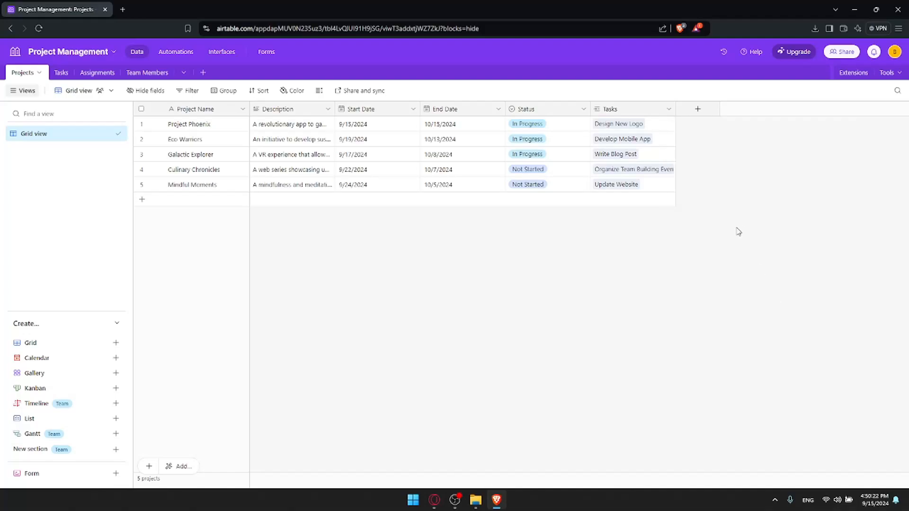
{"action": "left_click", "coordinate": [310, 127]}
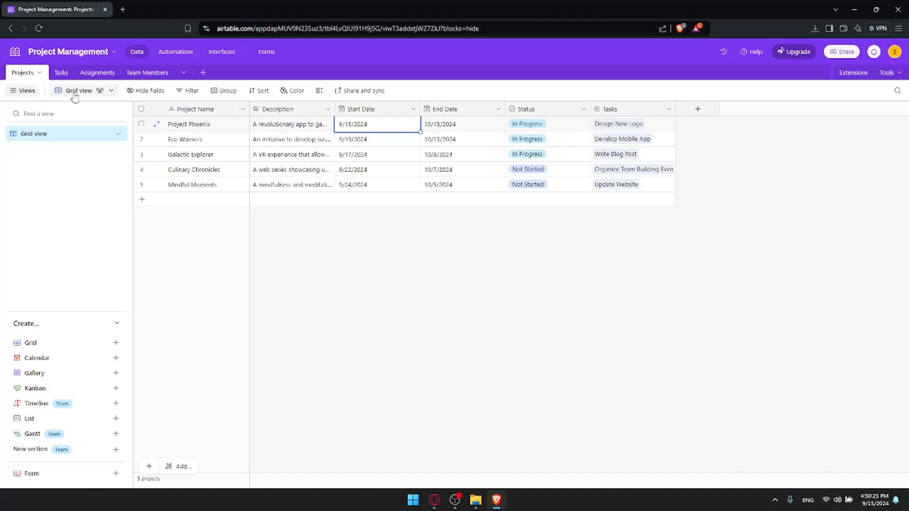
{"action": "left_click", "coordinate": [27, 91]}
{"action": "left_click", "coordinate": [29, 91]}
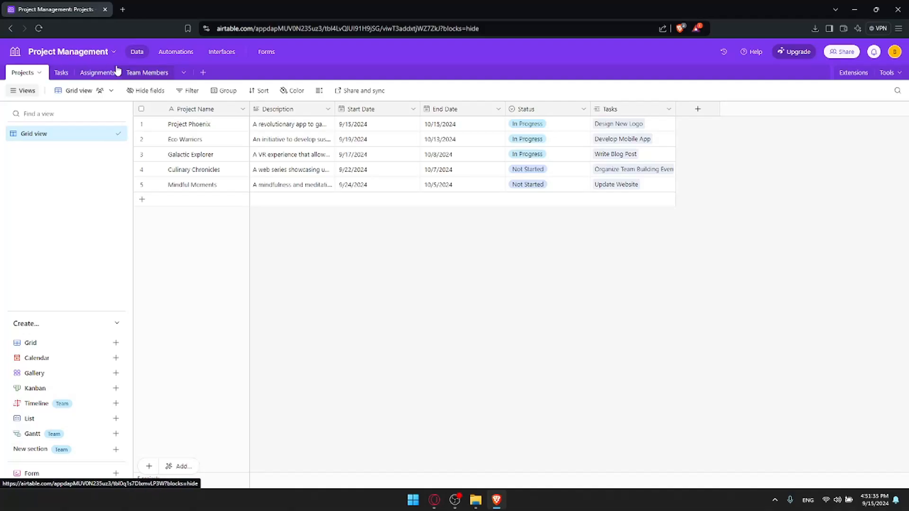
Add a blank table to the base and name it "test"
{"action": "left_click", "coordinate": [203, 73]}
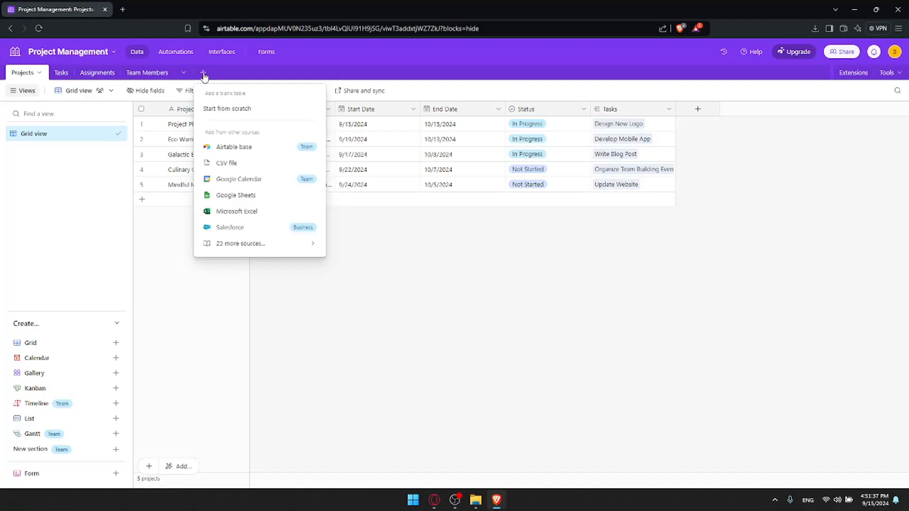
{"action": "left_click", "coordinate": [235, 110]}
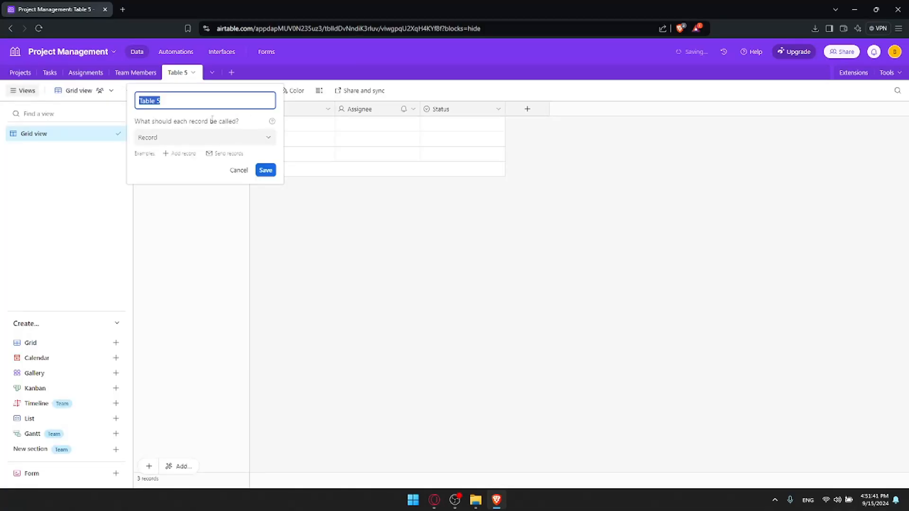
{"action": "type", "text": "test"}
{"action": "key", "text": "Return"}
Fill in the first record of the test table with the name "sdg" and the notes "dfhd"
{"action": "left_click", "coordinate": [174, 124]}
{"action": "type", "text": "sdg"}
{"action": "left_click", "coordinate": [272, 132]}
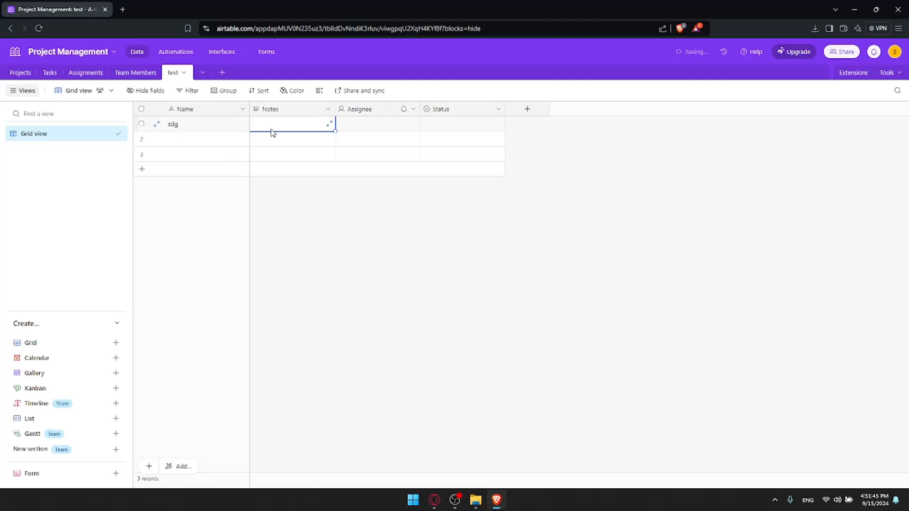
{"action": "type", "text": "dfnd"}
Assign the first record to the existing workspace user and set its status to Done
{"action": "left_click", "coordinate": [390, 125]}
{"action": "type", "text": "dhf"}
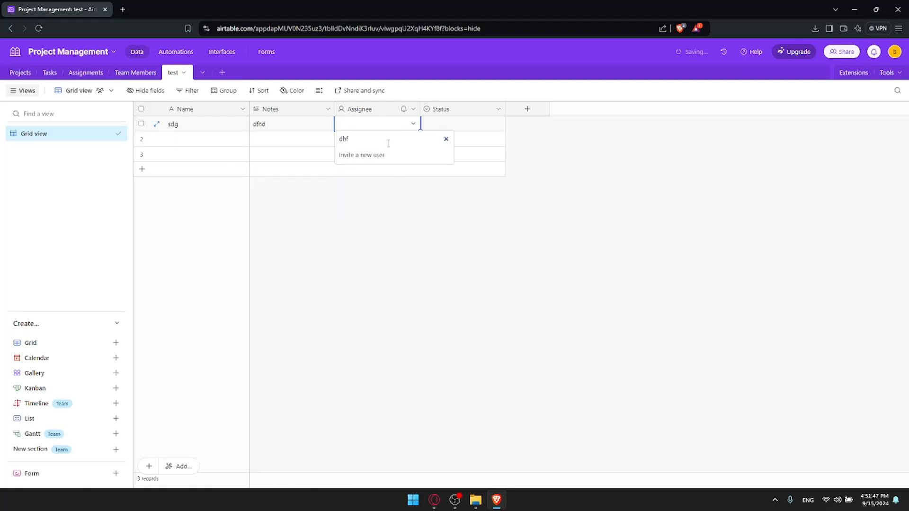
{"action": "key", "text": "BackSpace"}
{"action": "key", "text": "BackSpace"}
{"action": "left_click", "coordinate": [371, 179]}
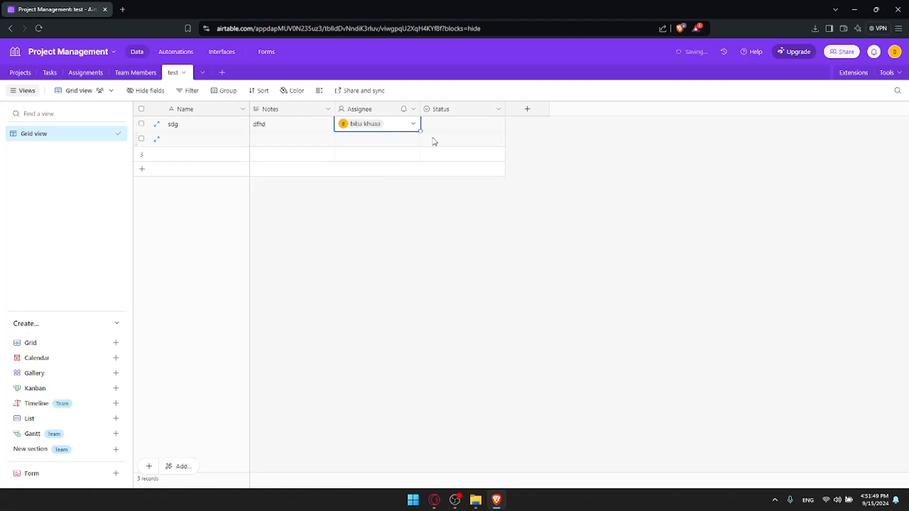
{"action": "left_click", "coordinate": [441, 134]}
{"action": "left_click", "coordinate": [442, 134]}
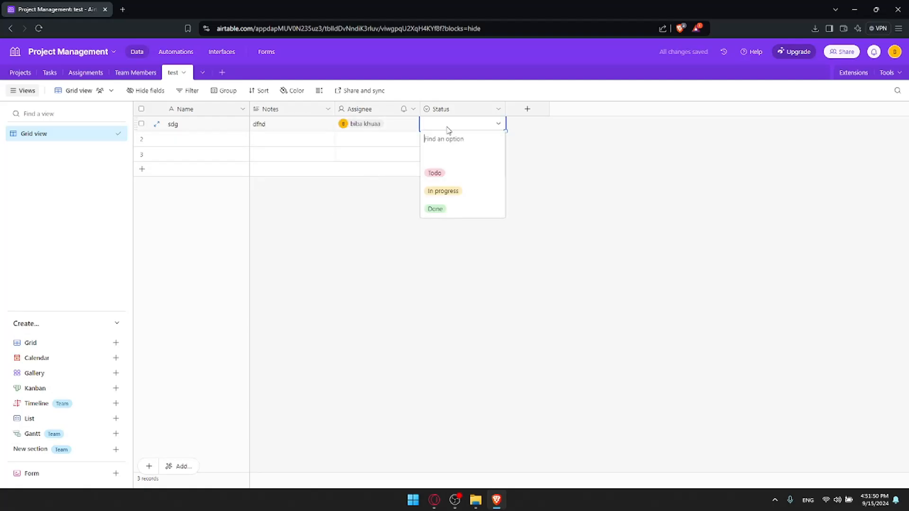
{"action": "left_click", "coordinate": [438, 208]}
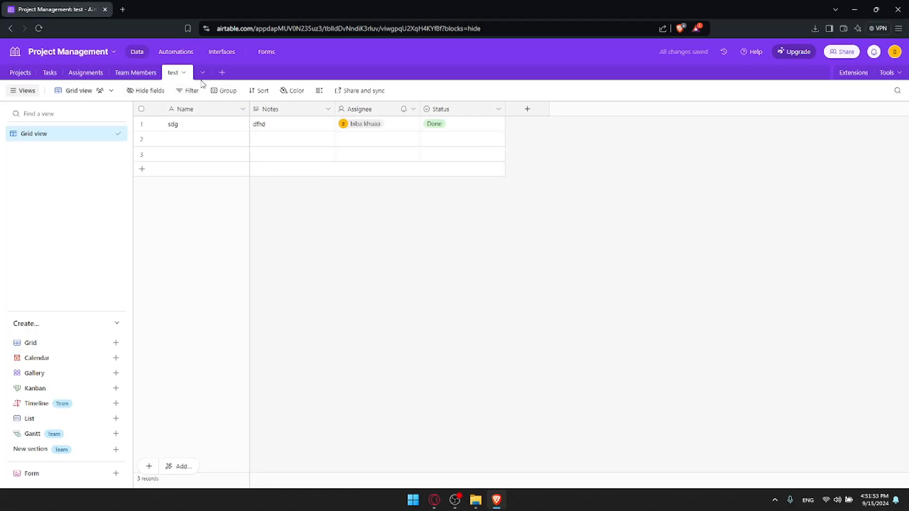
Look at the Team Members and Assignments tables and return to the test table
{"action": "left_click", "coordinate": [136, 72]}
{"action": "left_click", "coordinate": [86, 73]}
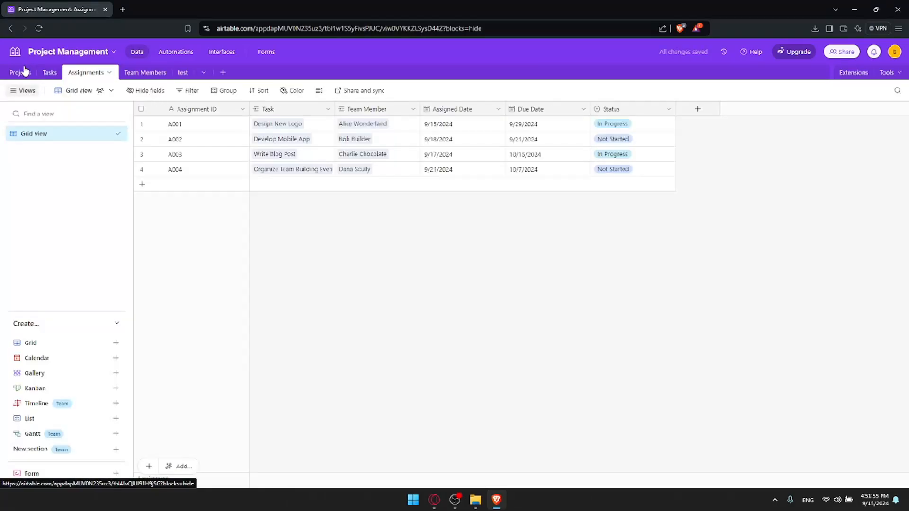
{"action": "left_click", "coordinate": [198, 73]}
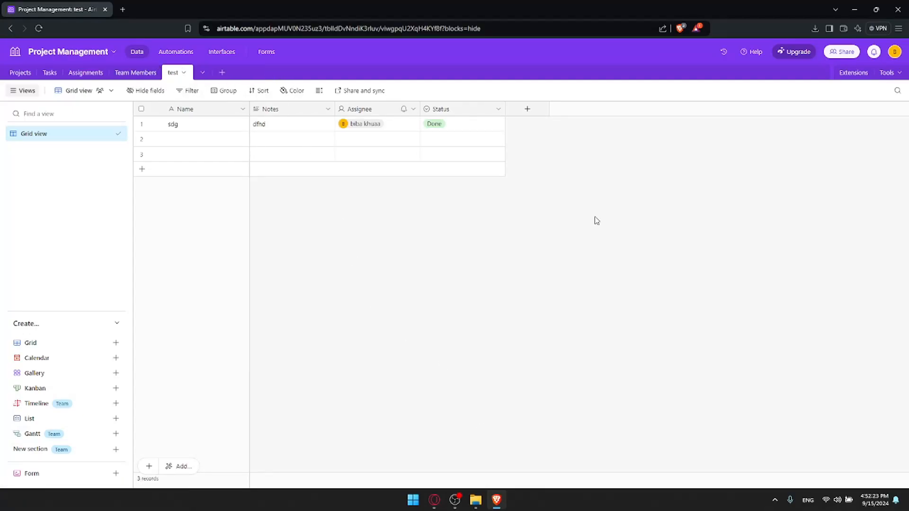
Delete the Notes field from the test table
{"action": "right_click", "coordinate": [310, 111]}
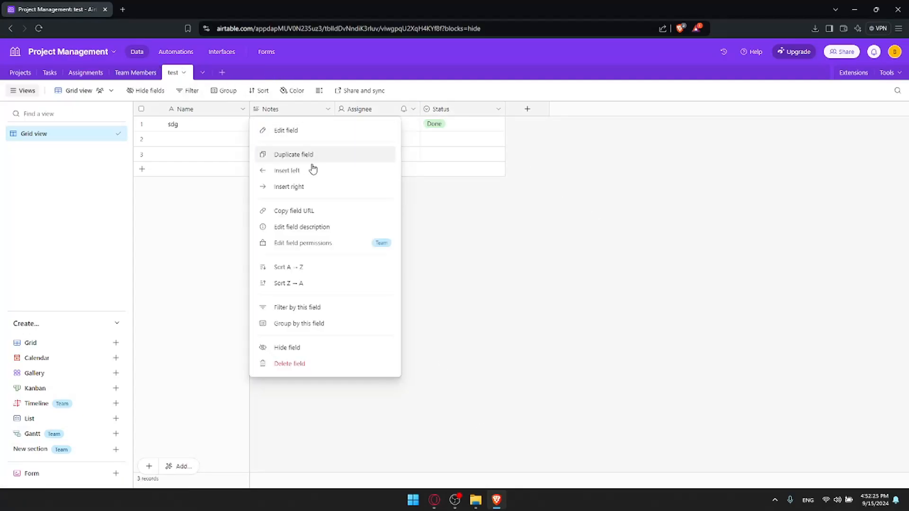
{"action": "left_click", "coordinate": [298, 363]}
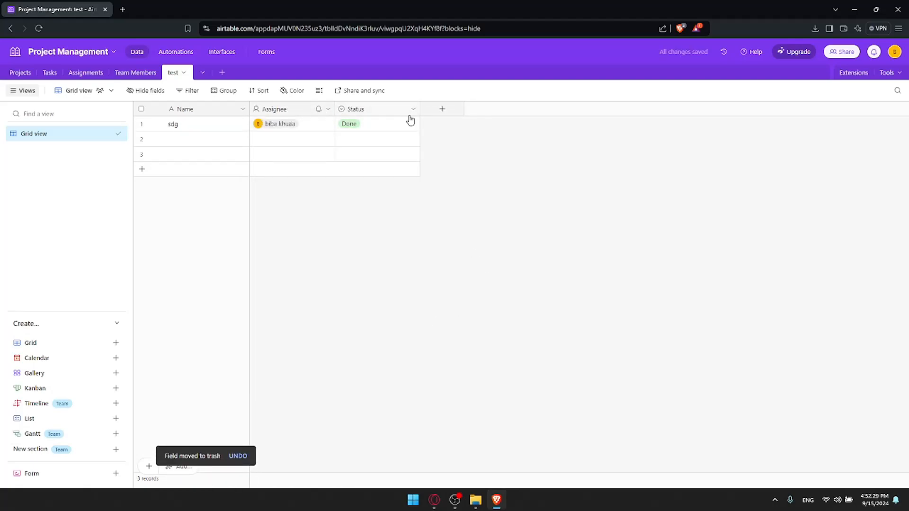
Start a new field in the test table that links to records in the Tasks table
{"action": "left_click", "coordinate": [435, 109]}
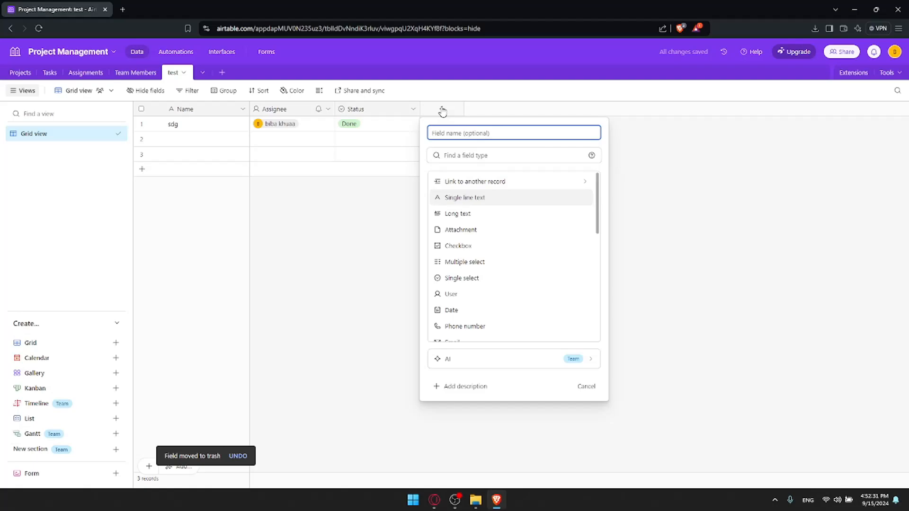
{"action": "left_click", "coordinate": [464, 182]}
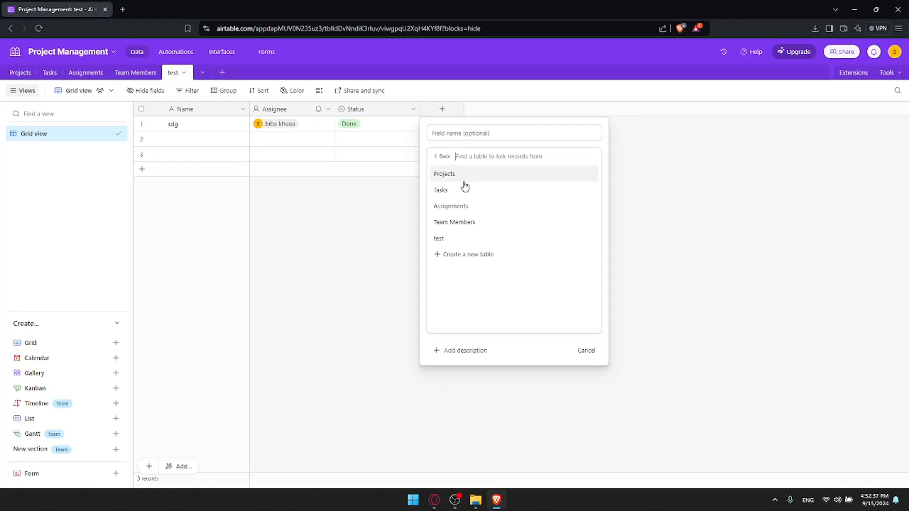
{"action": "left_click", "coordinate": [463, 190]}
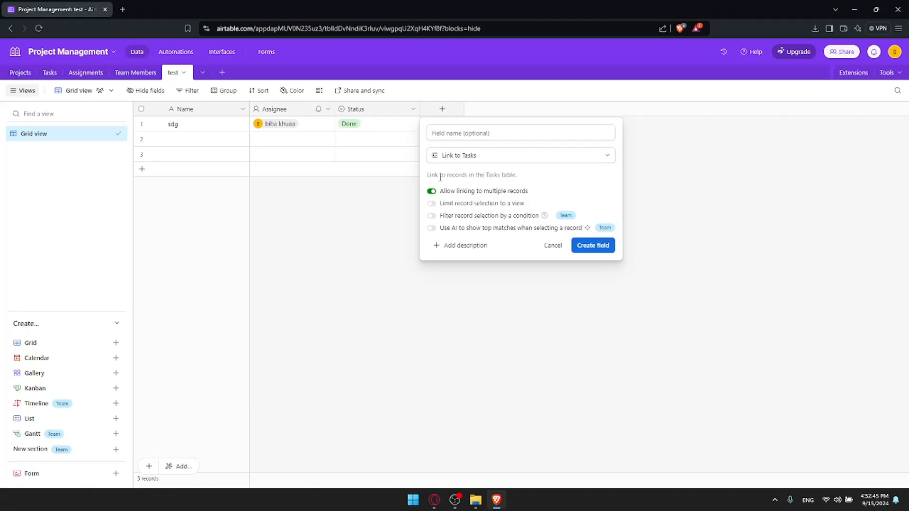
{"action": "left_click_drag", "start_coordinate": [428, 177], "coordinate": [516, 177]}
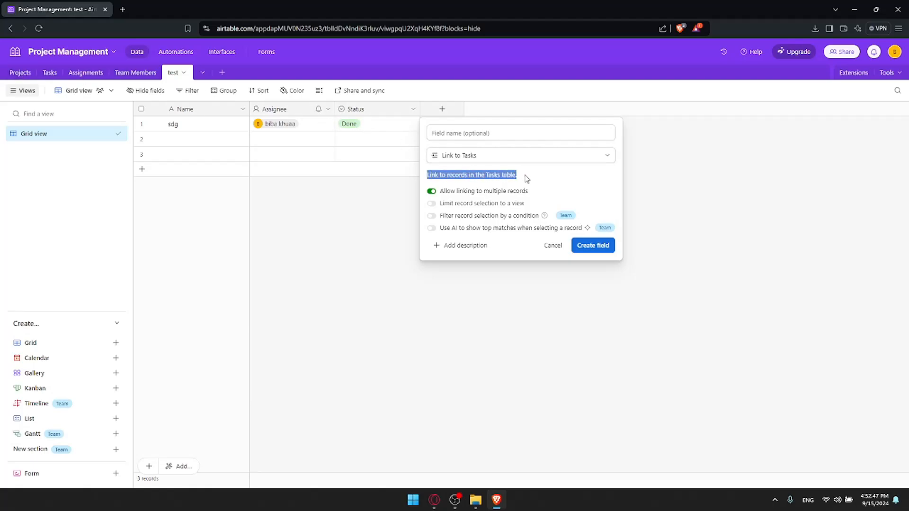
{"action": "left_click", "coordinate": [469, 190]}
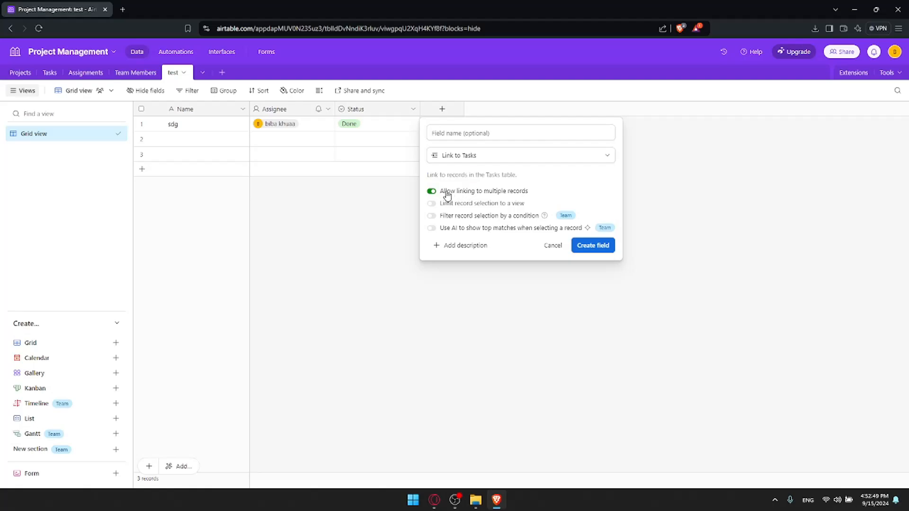
Try the link field's options for multiple records, limiting selection to a view and filtering by a condition
{"action": "double_click", "coordinate": [447, 194]}
{"action": "left_click", "coordinate": [447, 194]}
{"action": "left_click", "coordinate": [451, 205]}
{"action": "left_click", "coordinate": [454, 205]}
{"action": "left_click", "coordinate": [455, 217]}
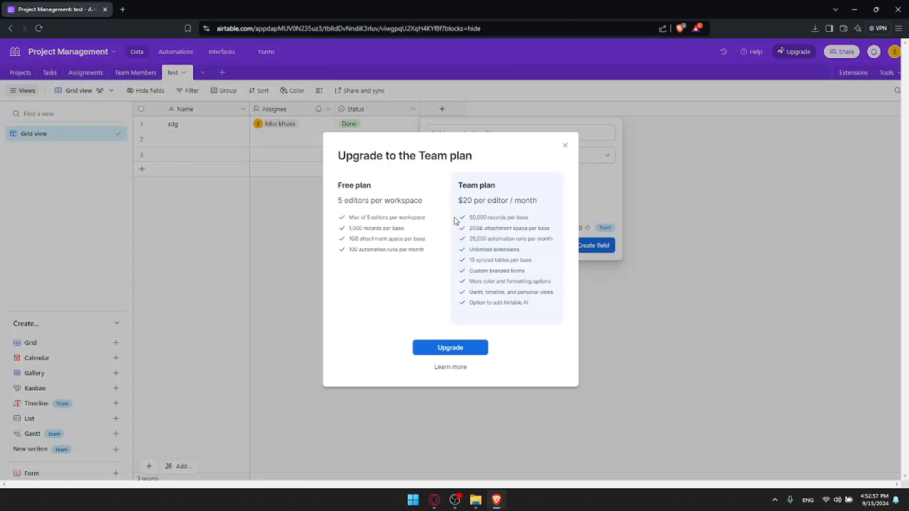
{"action": "left_click", "coordinate": [564, 148]}
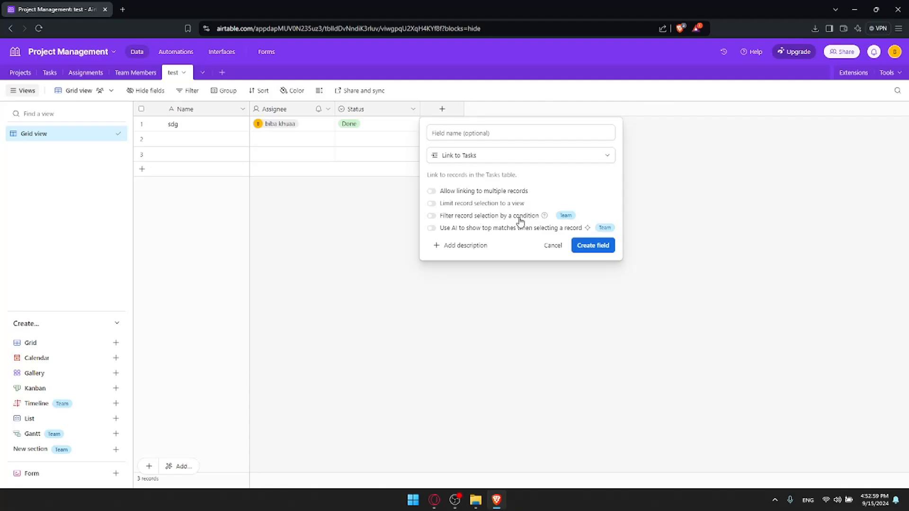
Examine the Team plan's price in the upgrade offer for the restricted link options, then return to the field settings
{"action": "left_click", "coordinate": [476, 229]}
{"action": "left_click", "coordinate": [564, 125]}
{"action": "left_click", "coordinate": [523, 215]}
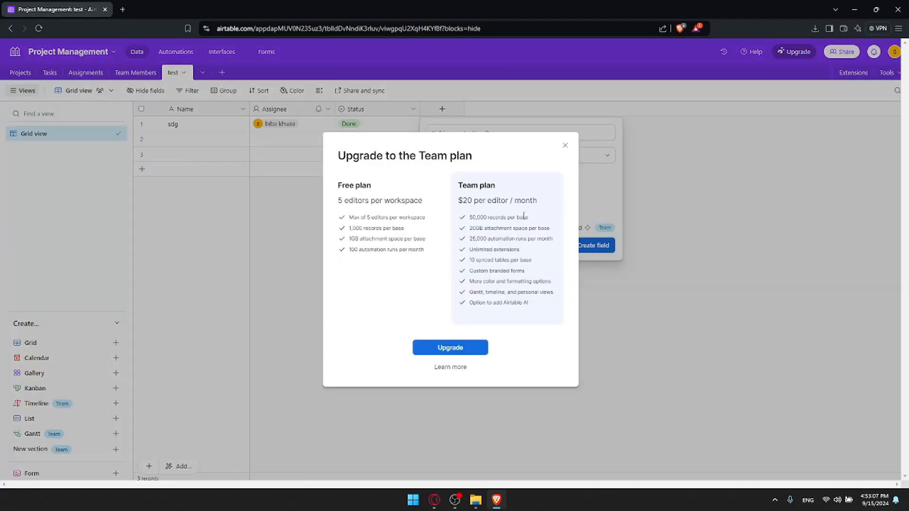
{"action": "left_click_drag", "start_coordinate": [463, 201], "coordinate": [556, 207]}
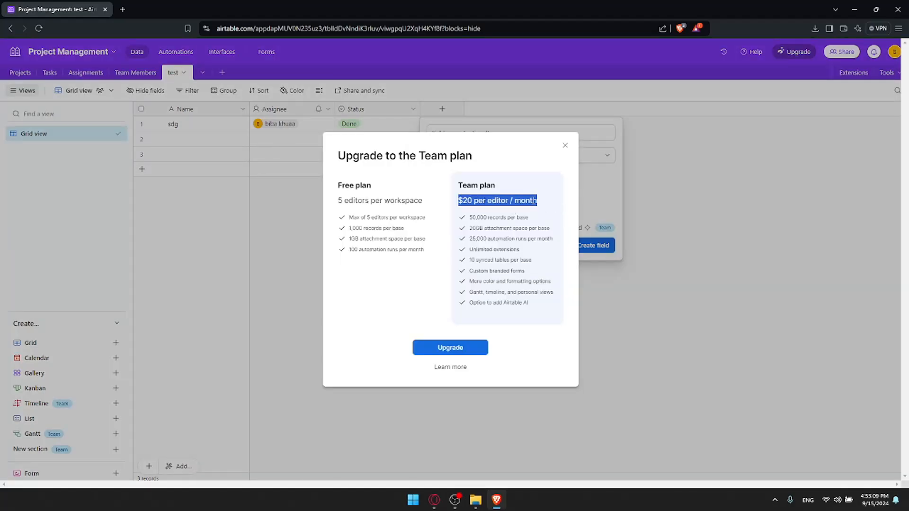
{"action": "left_click", "coordinate": [561, 168]}
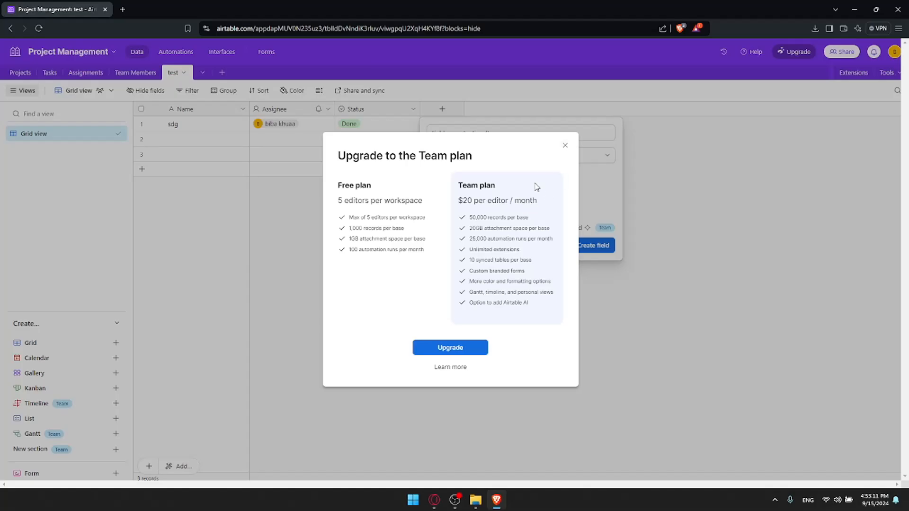
{"action": "left_click_drag", "start_coordinate": [552, 202], "coordinate": [459, 202]}
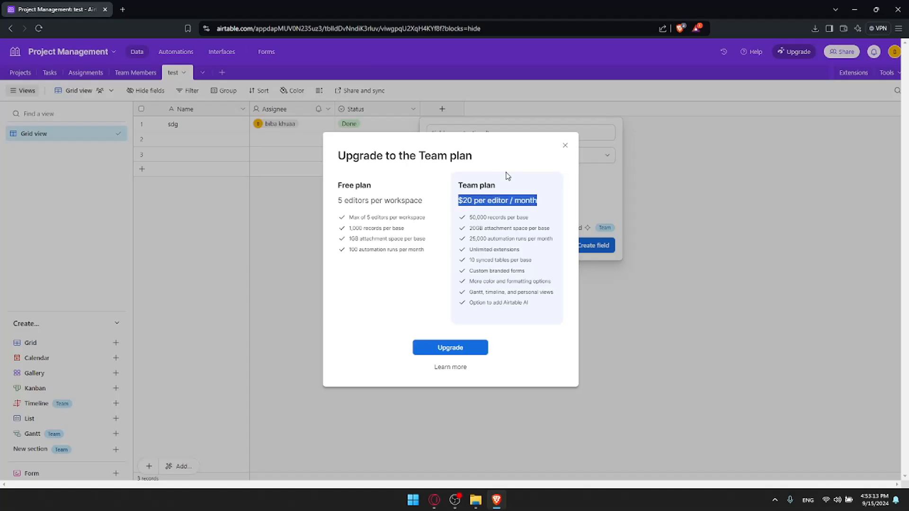
{"action": "left_click", "coordinate": [564, 146]}
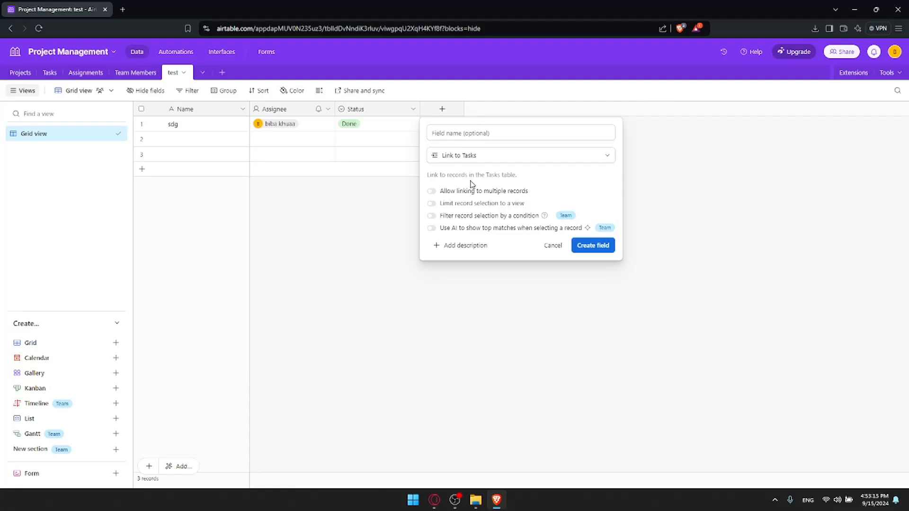
Create the Tasks link field with linking to multiple records allowed, and add Task Name as its lookup field
{"action": "left_click", "coordinate": [440, 192]}
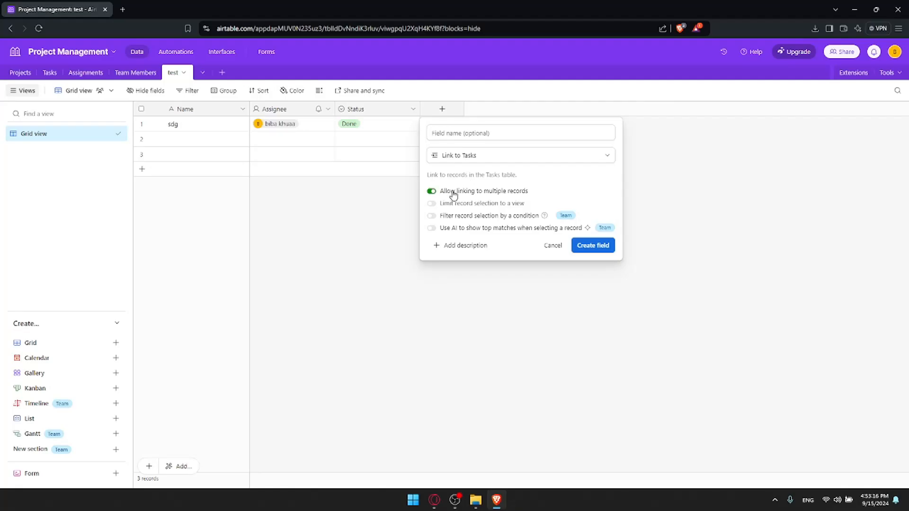
{"action": "left_click", "coordinate": [582, 244]}
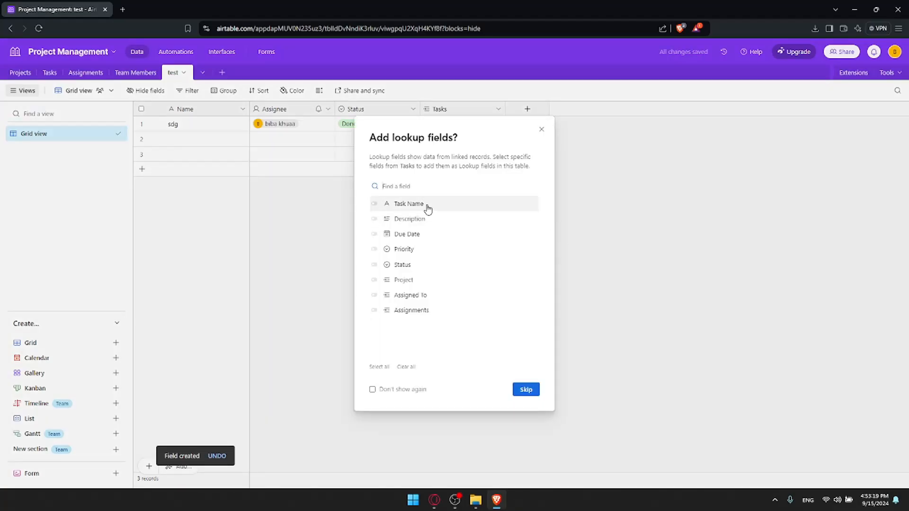
{"action": "left_click", "coordinate": [428, 206]}
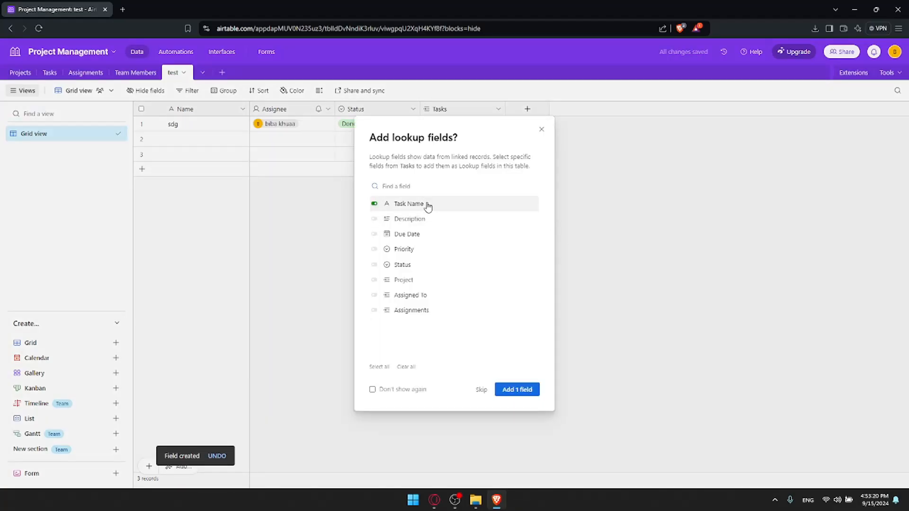
{"action": "left_click", "coordinate": [518, 392]}
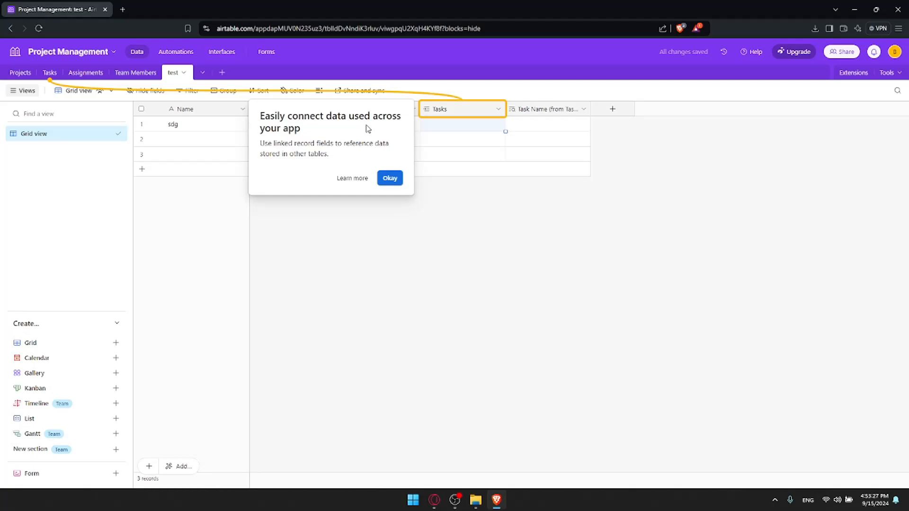
{"action": "left_click", "coordinate": [390, 178]}
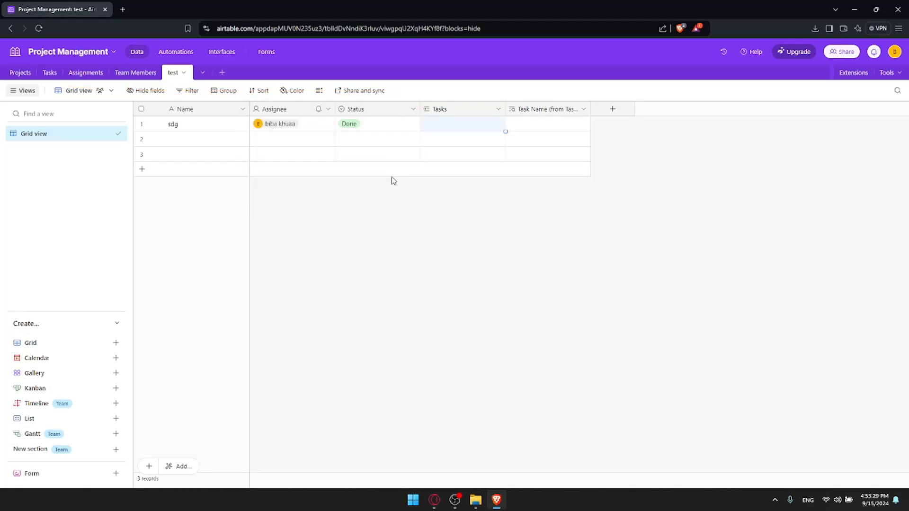
{"action": "left_click", "coordinate": [473, 109]}
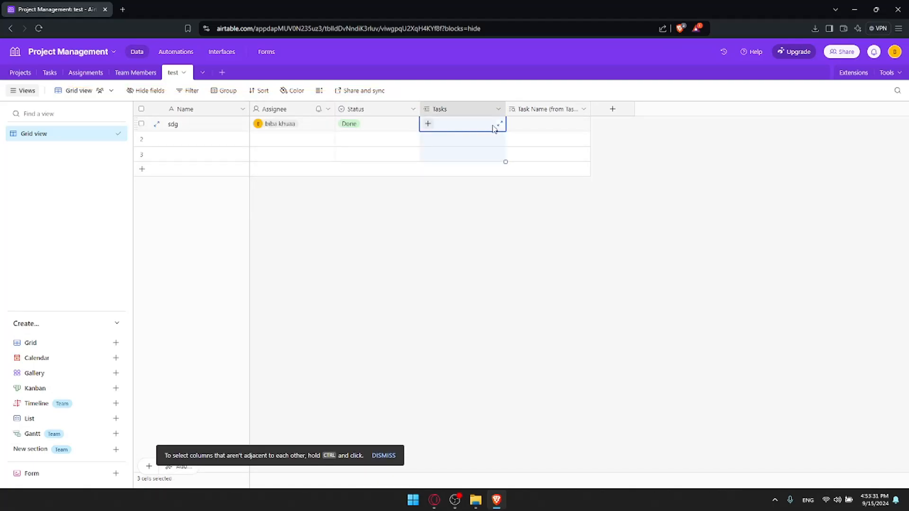
{"action": "left_click", "coordinate": [476, 151]}
{"action": "left_click", "coordinate": [470, 124]}
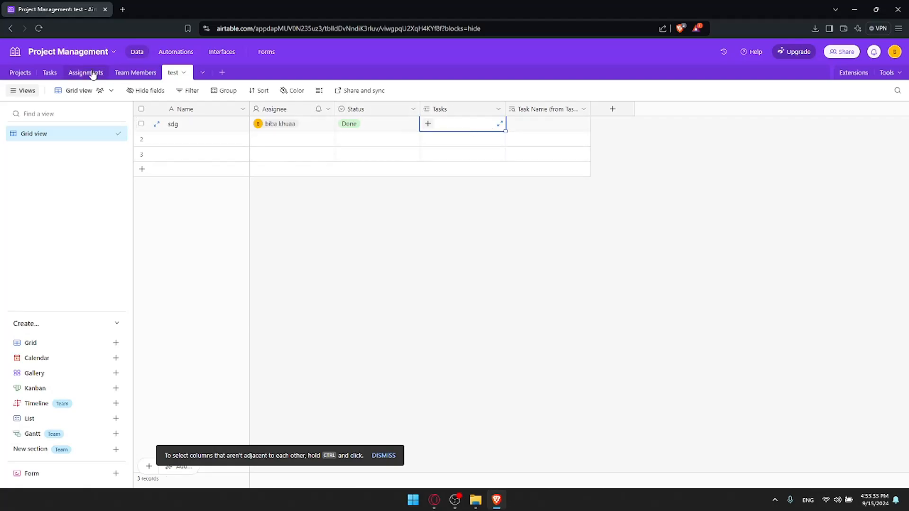
{"action": "left_click", "coordinate": [440, 110]}
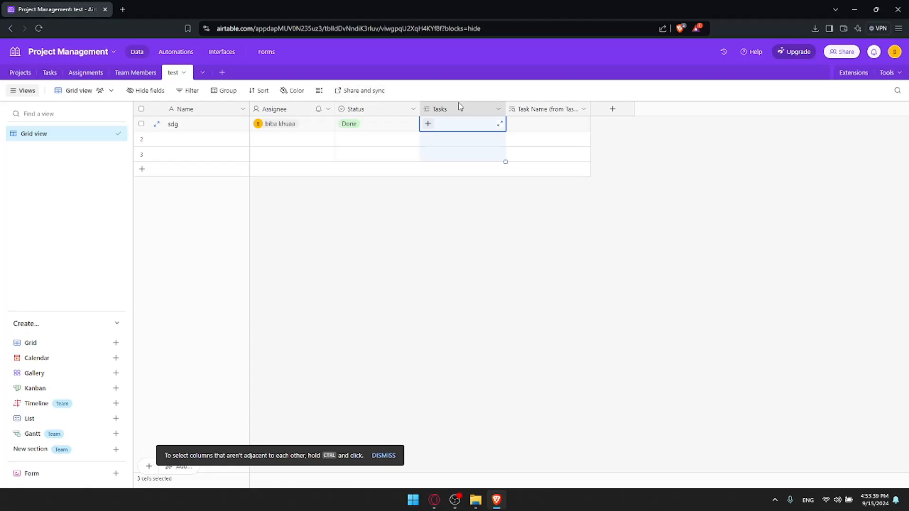
{"action": "type", "text": "--"}
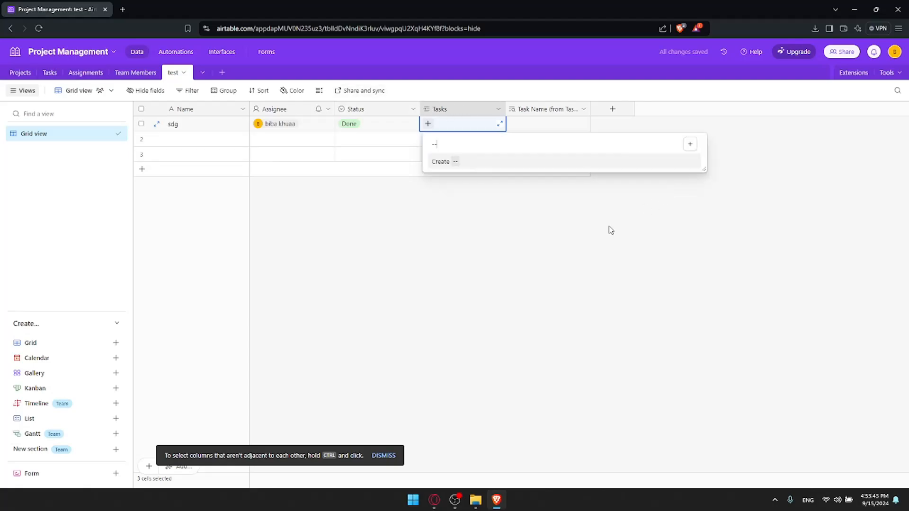
{"action": "key", "text": "Escape"}
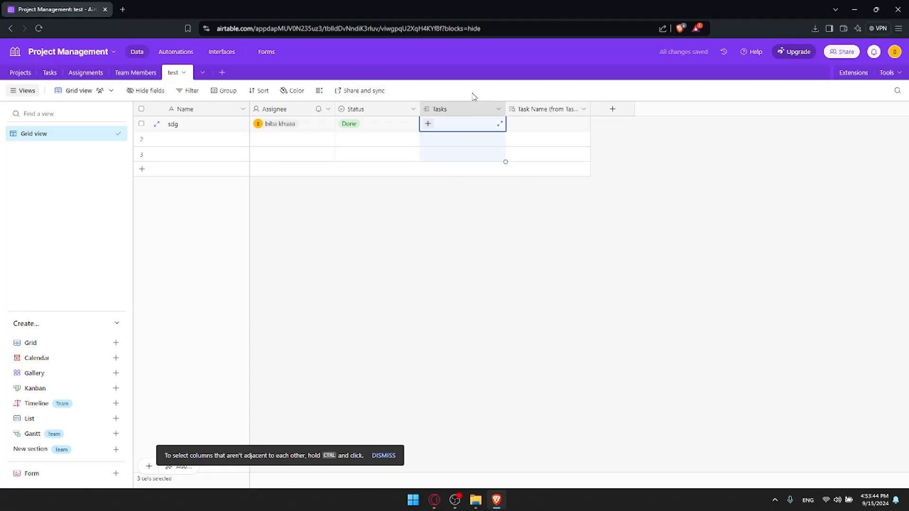
{"action": "left_click", "coordinate": [462, 256]}
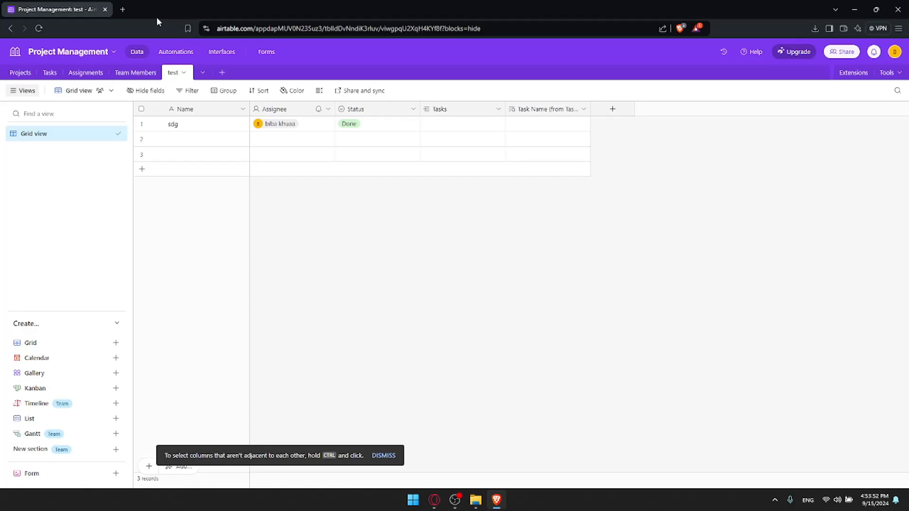
{"action": "left_click", "coordinate": [122, 10]}
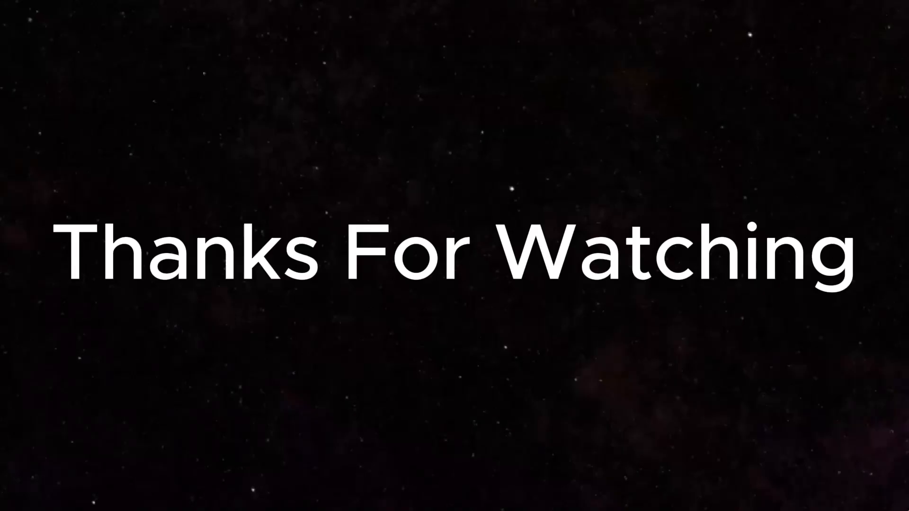